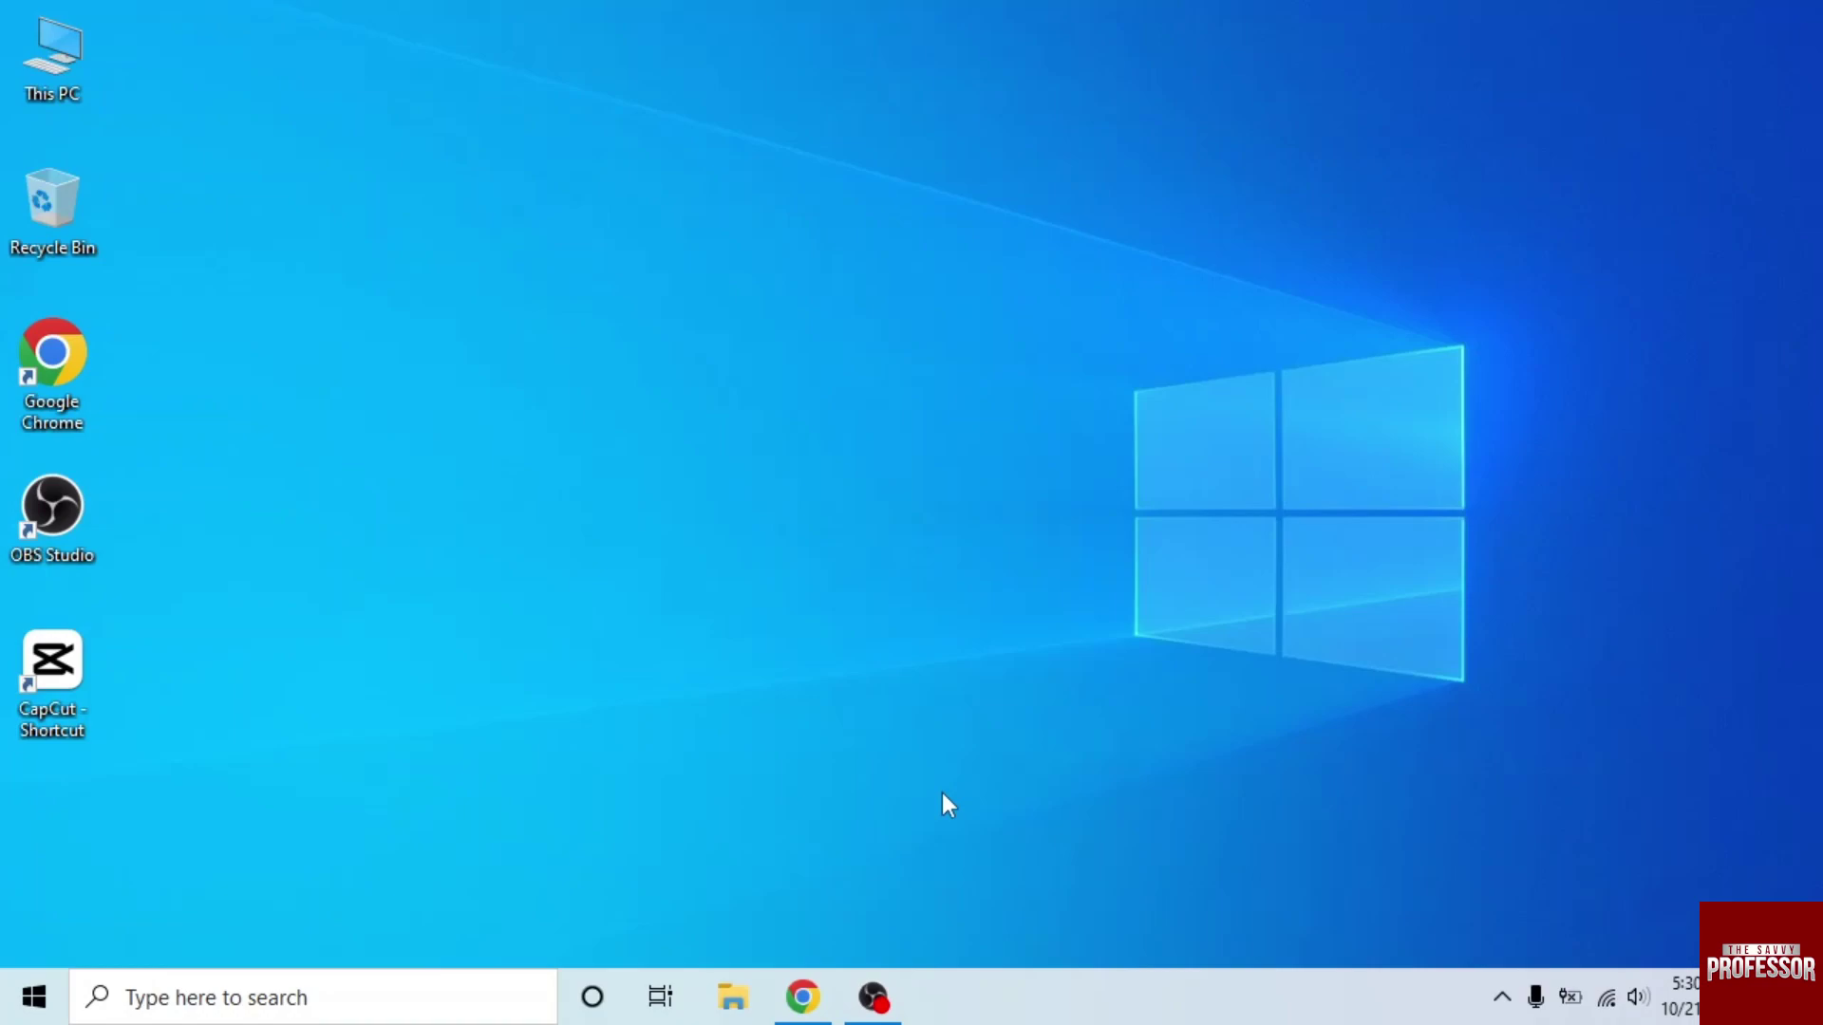
Step: Load facebook.com in Chrome, play your cat story, and open its 'No Viewers Yet' insights
left_click(803, 997)
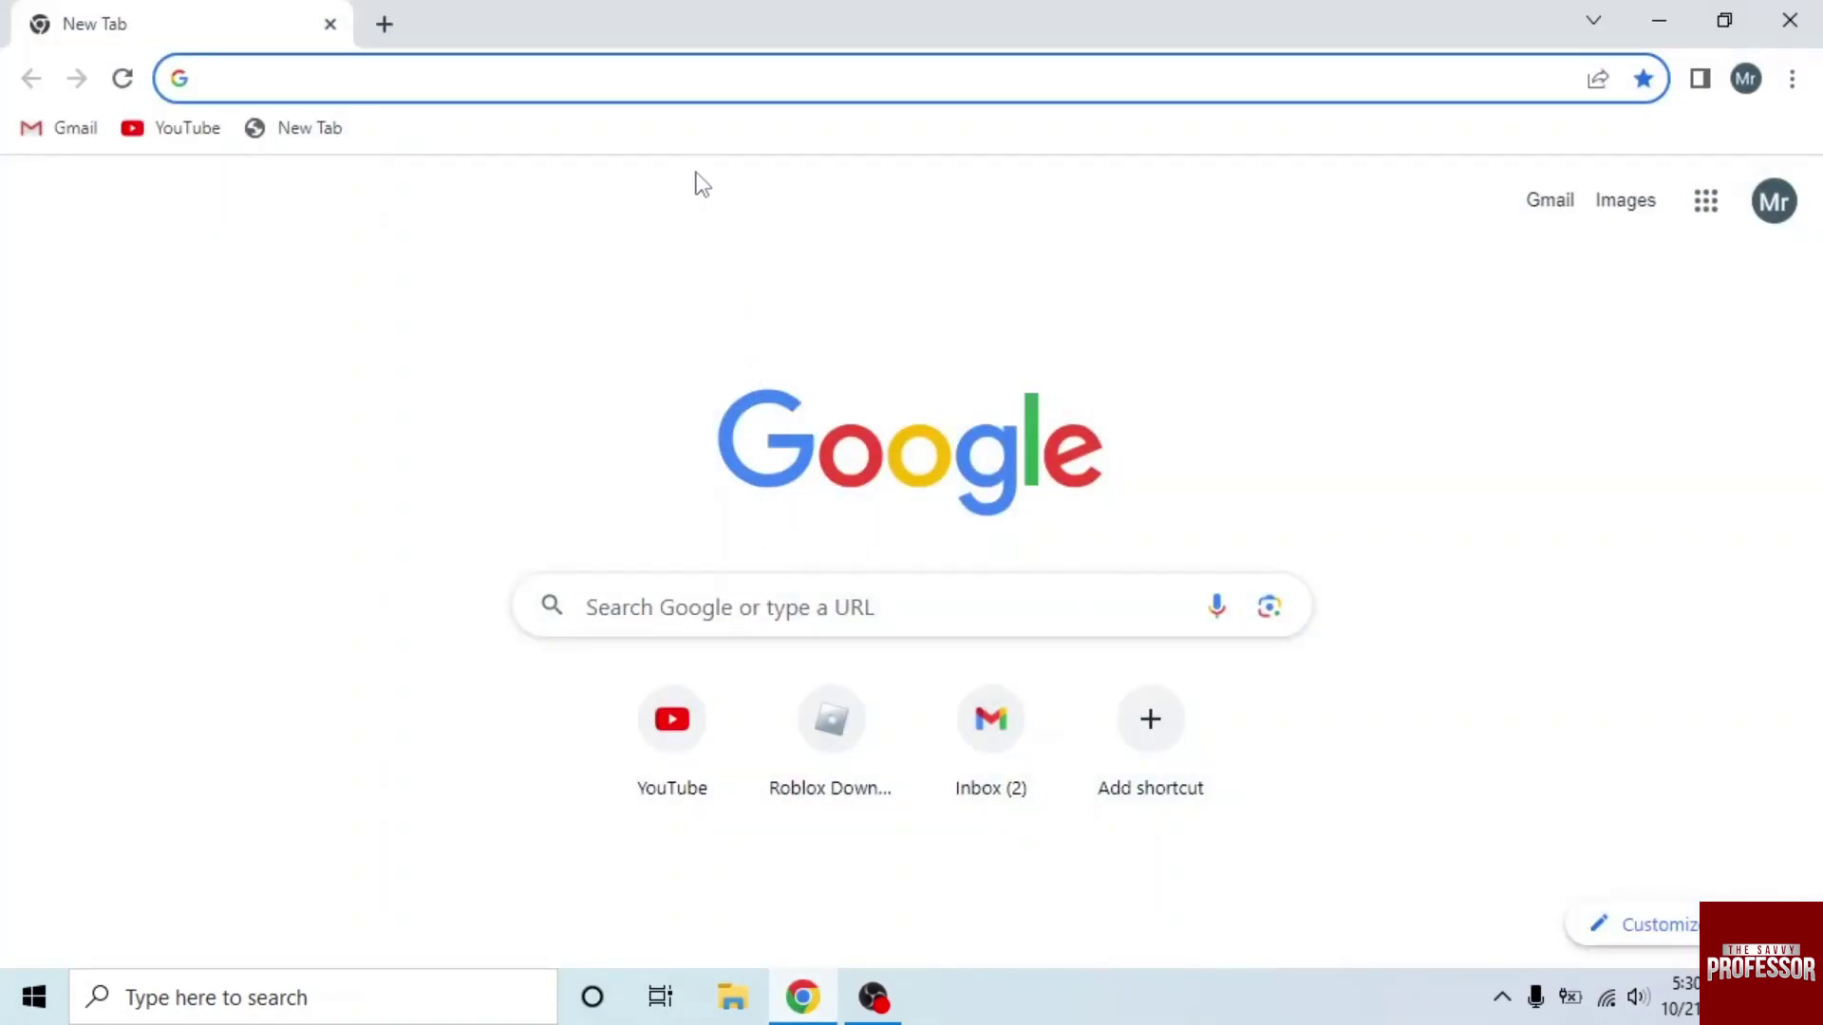
left_click(687, 82)
type("faceboo")
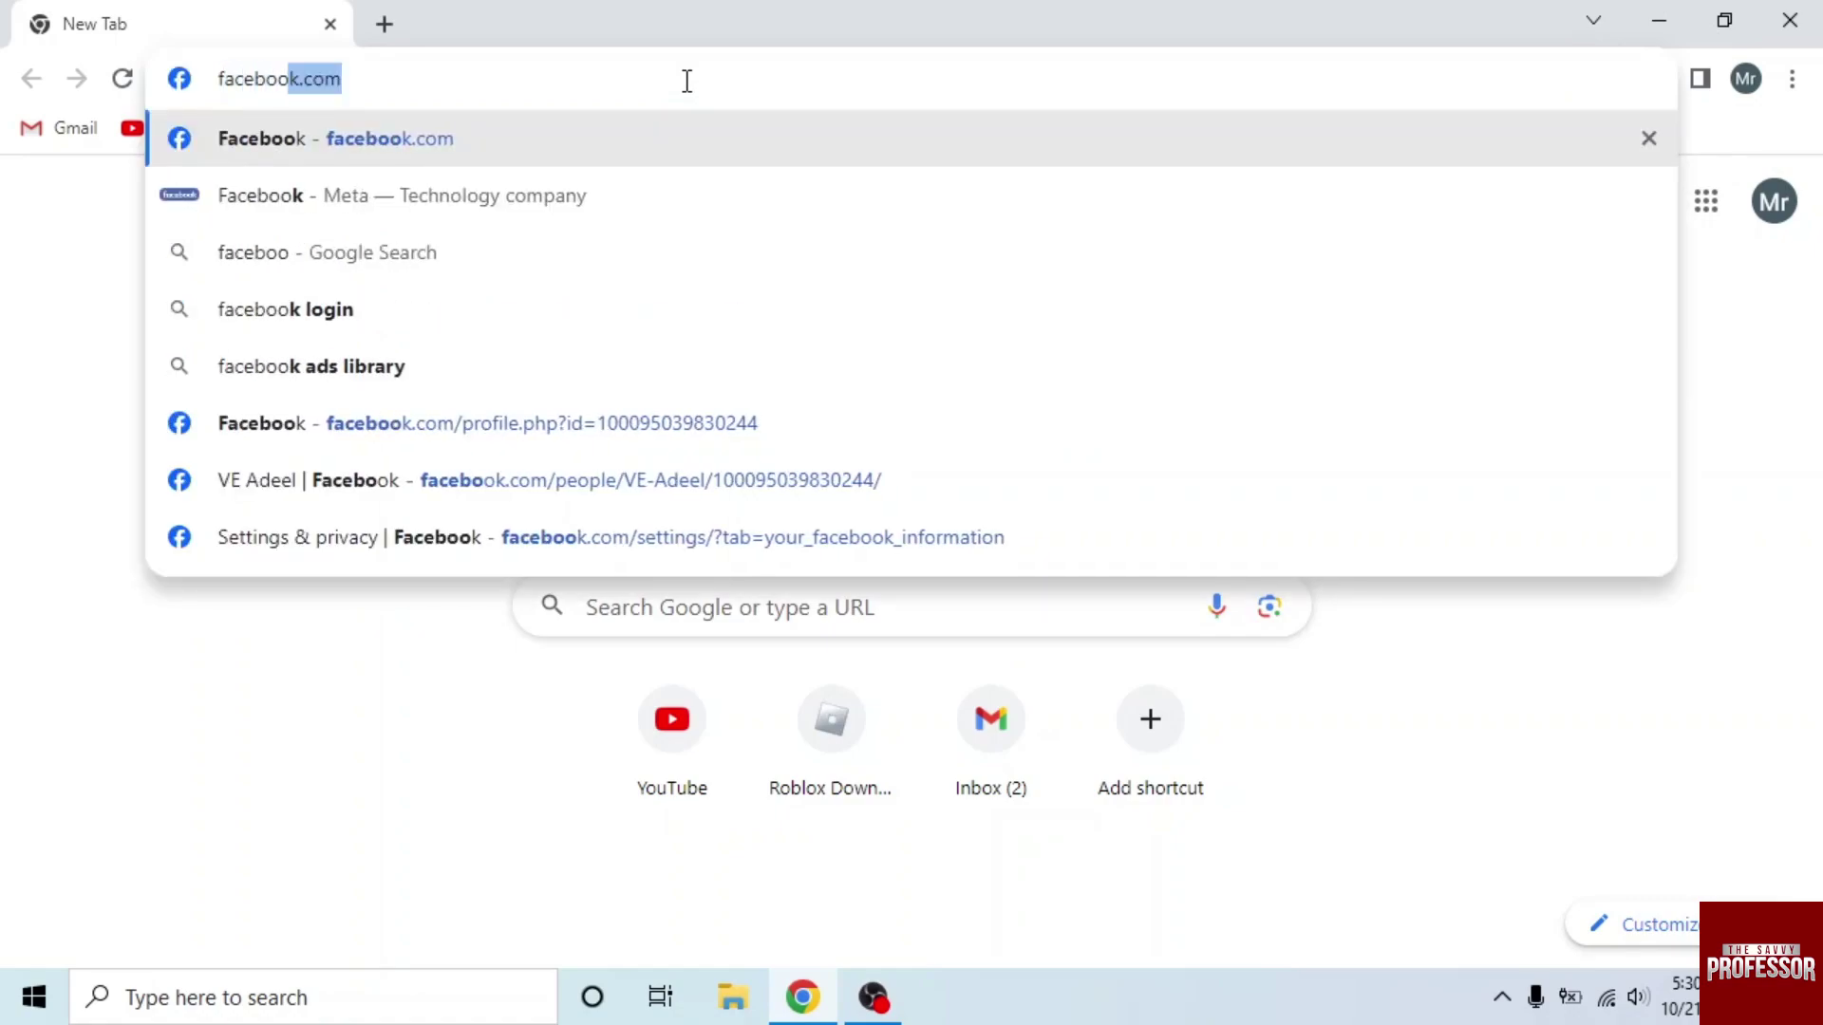
type("k.co")
key("Return")
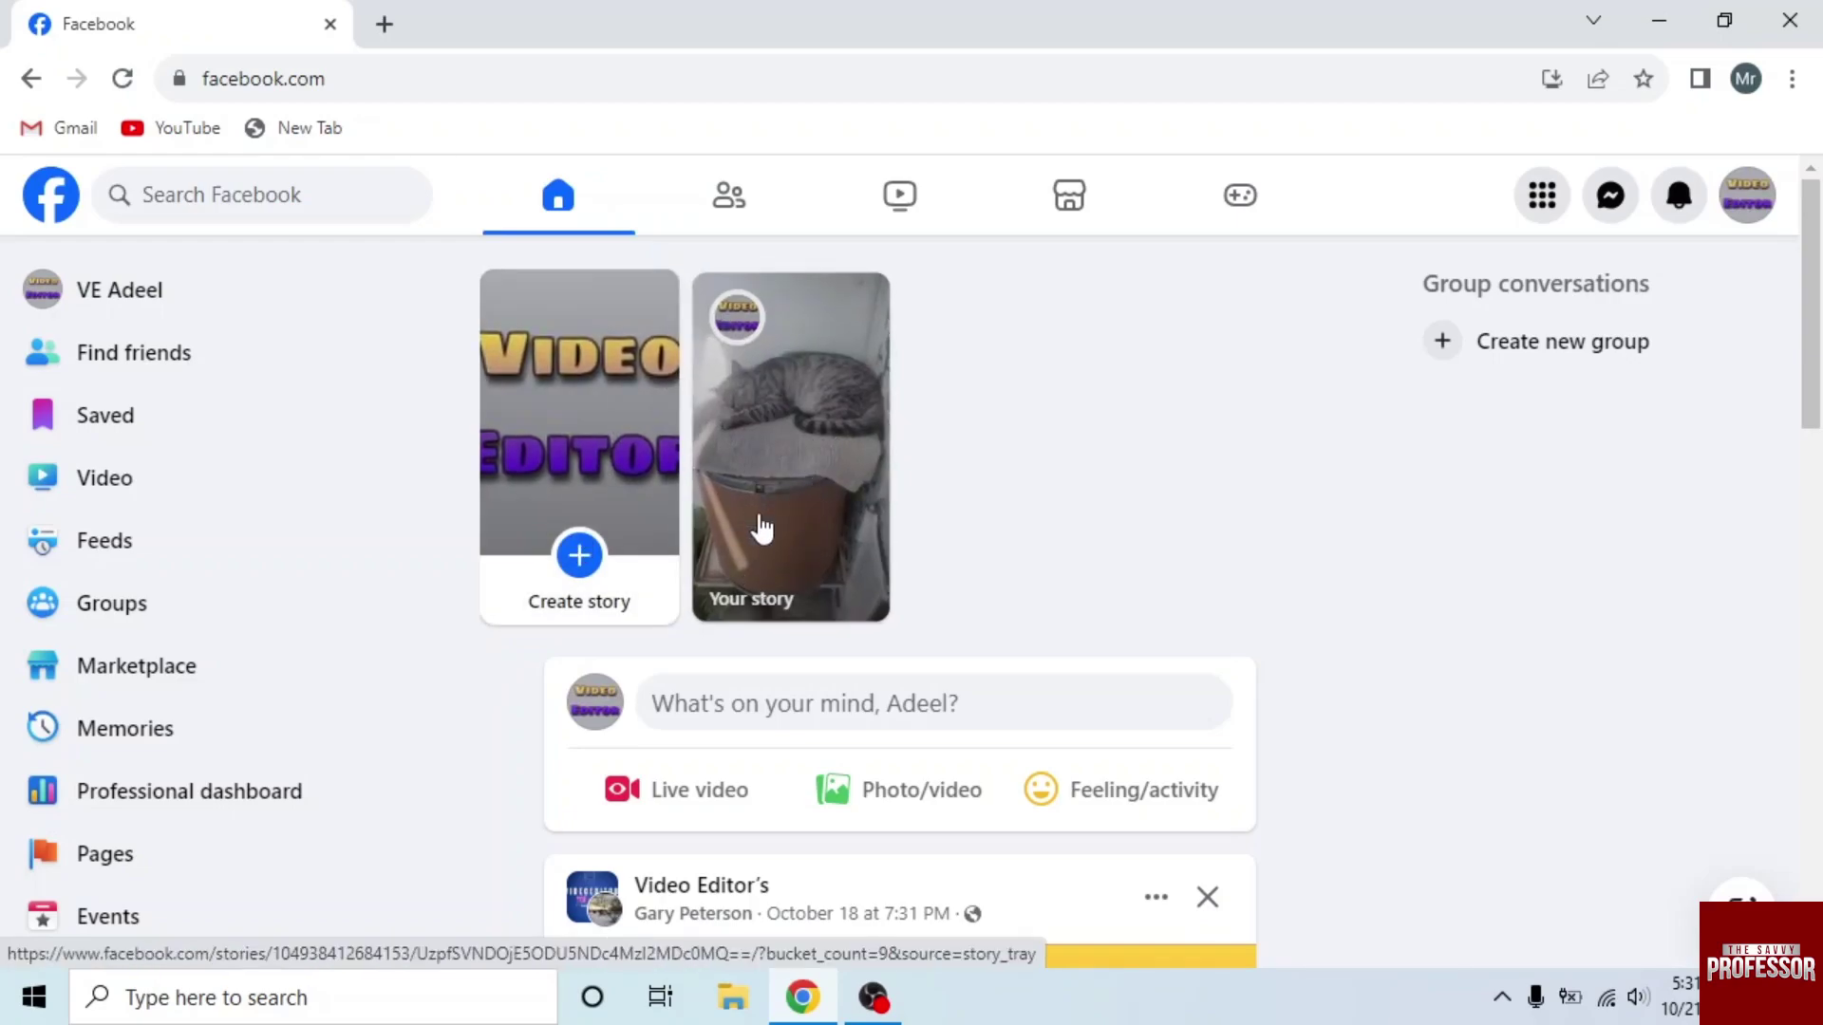
left_click(760, 527)
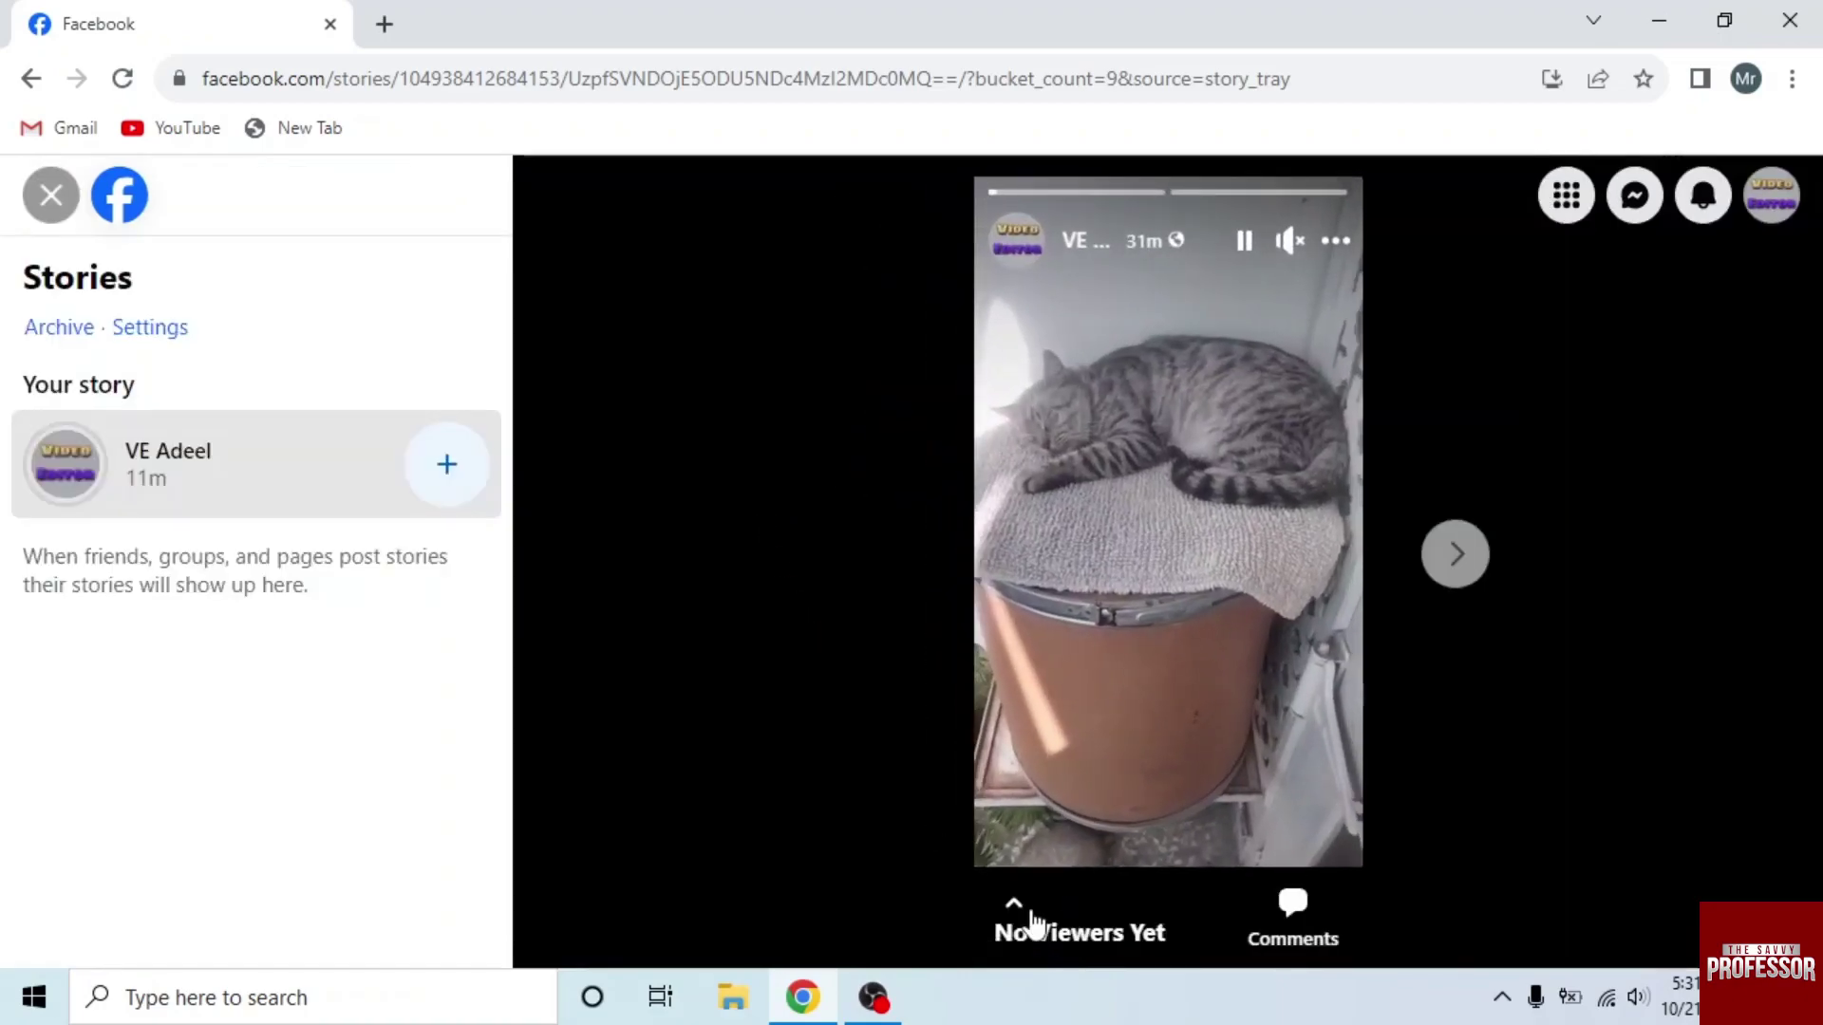
left_click(1036, 923)
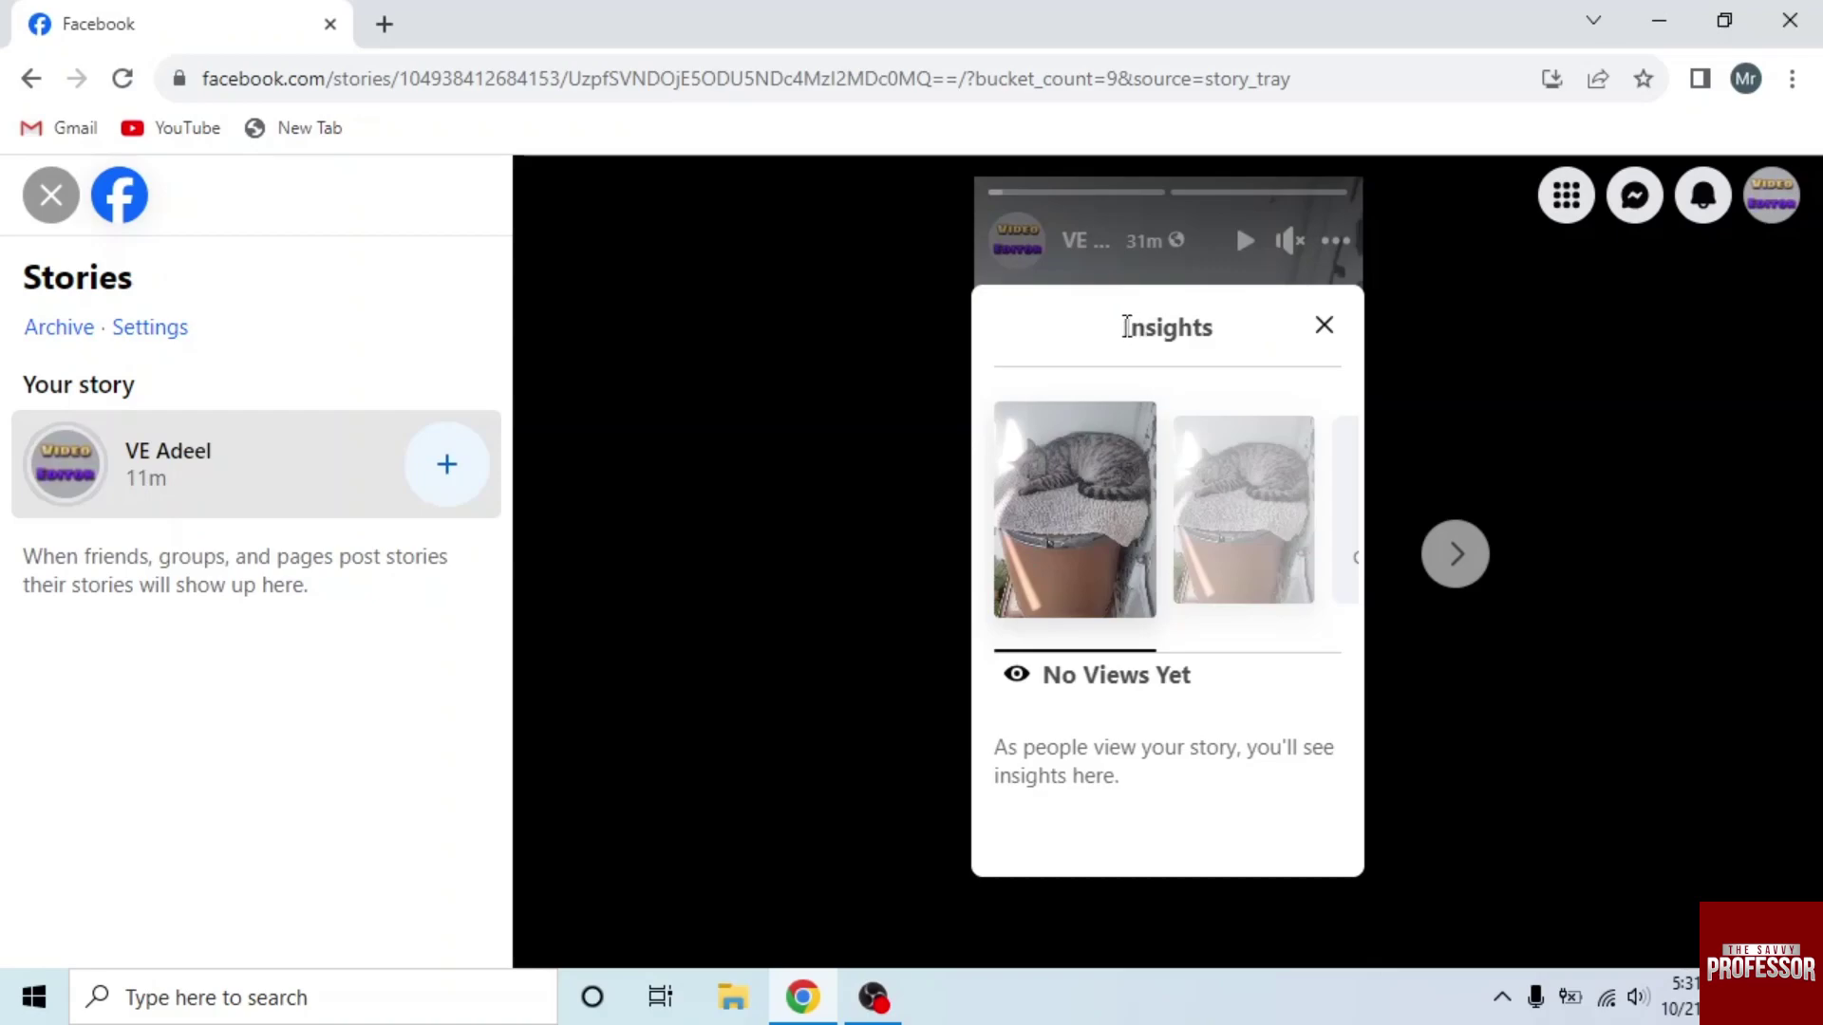
left_click_drag(1127, 327, 1215, 345)
left_click(1176, 394)
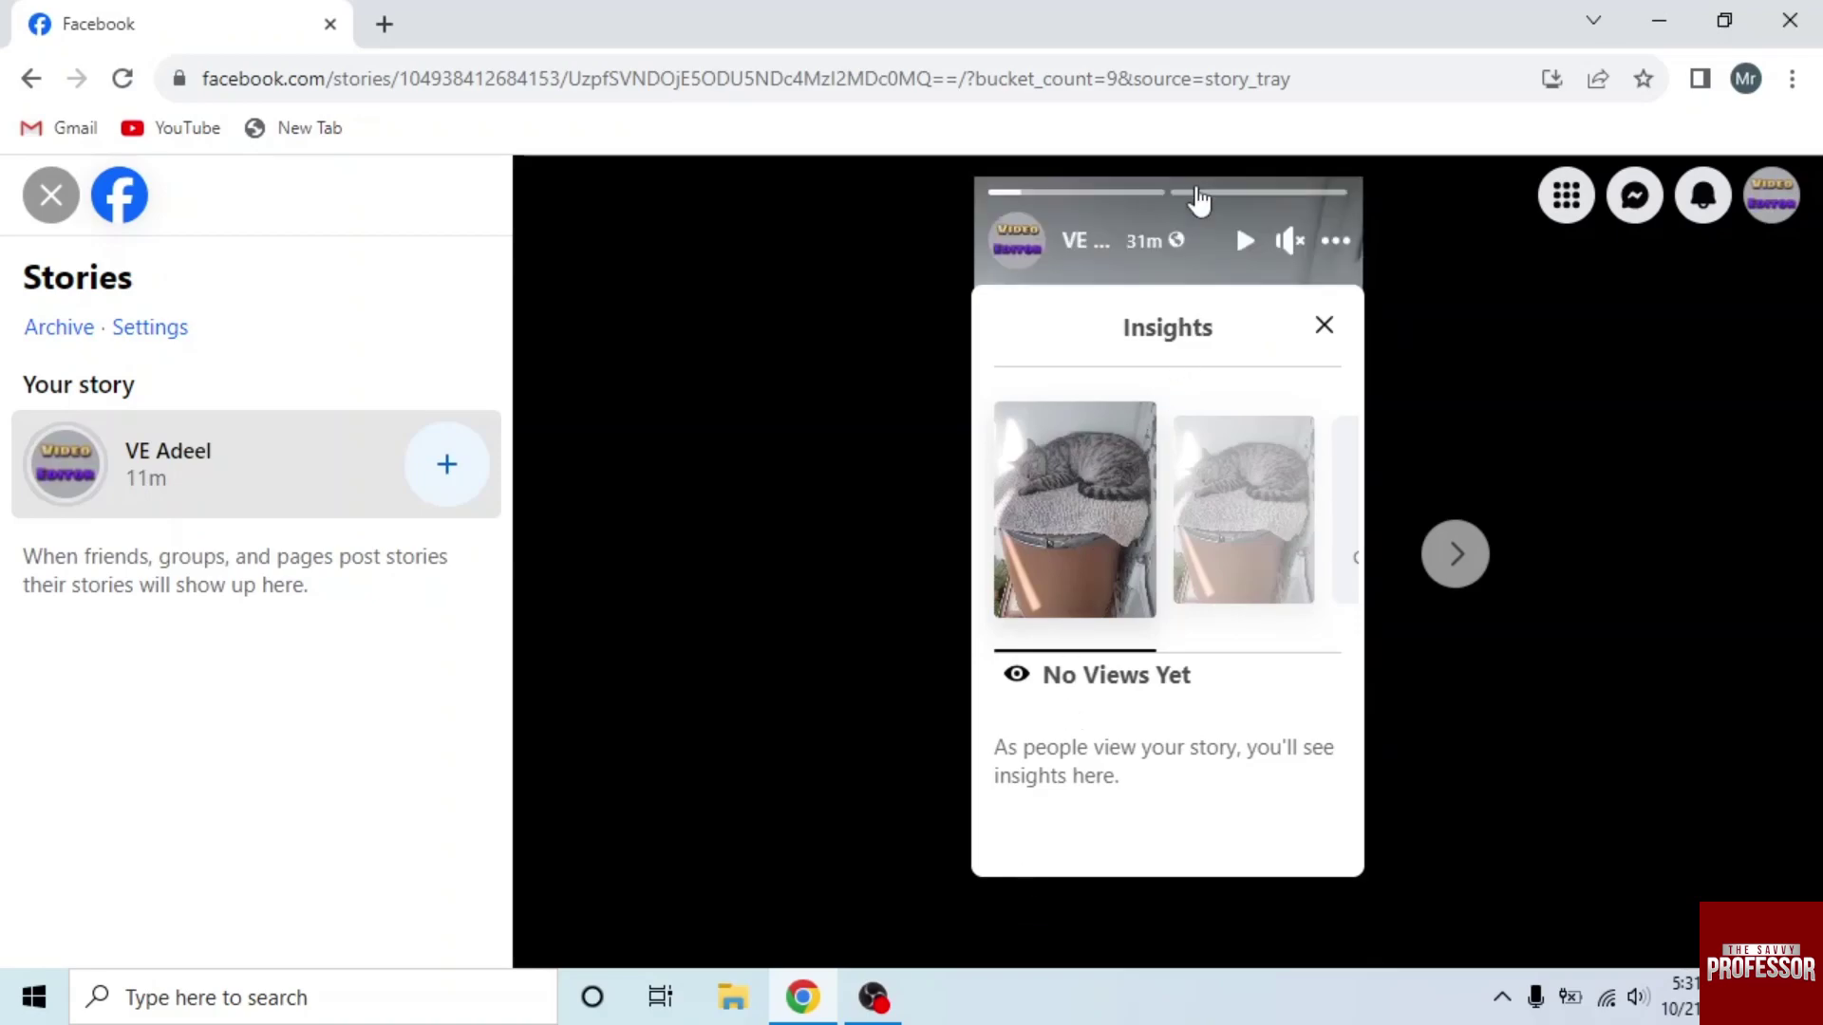
left_click_drag(1029, 680, 1212, 681)
left_click(1212, 680)
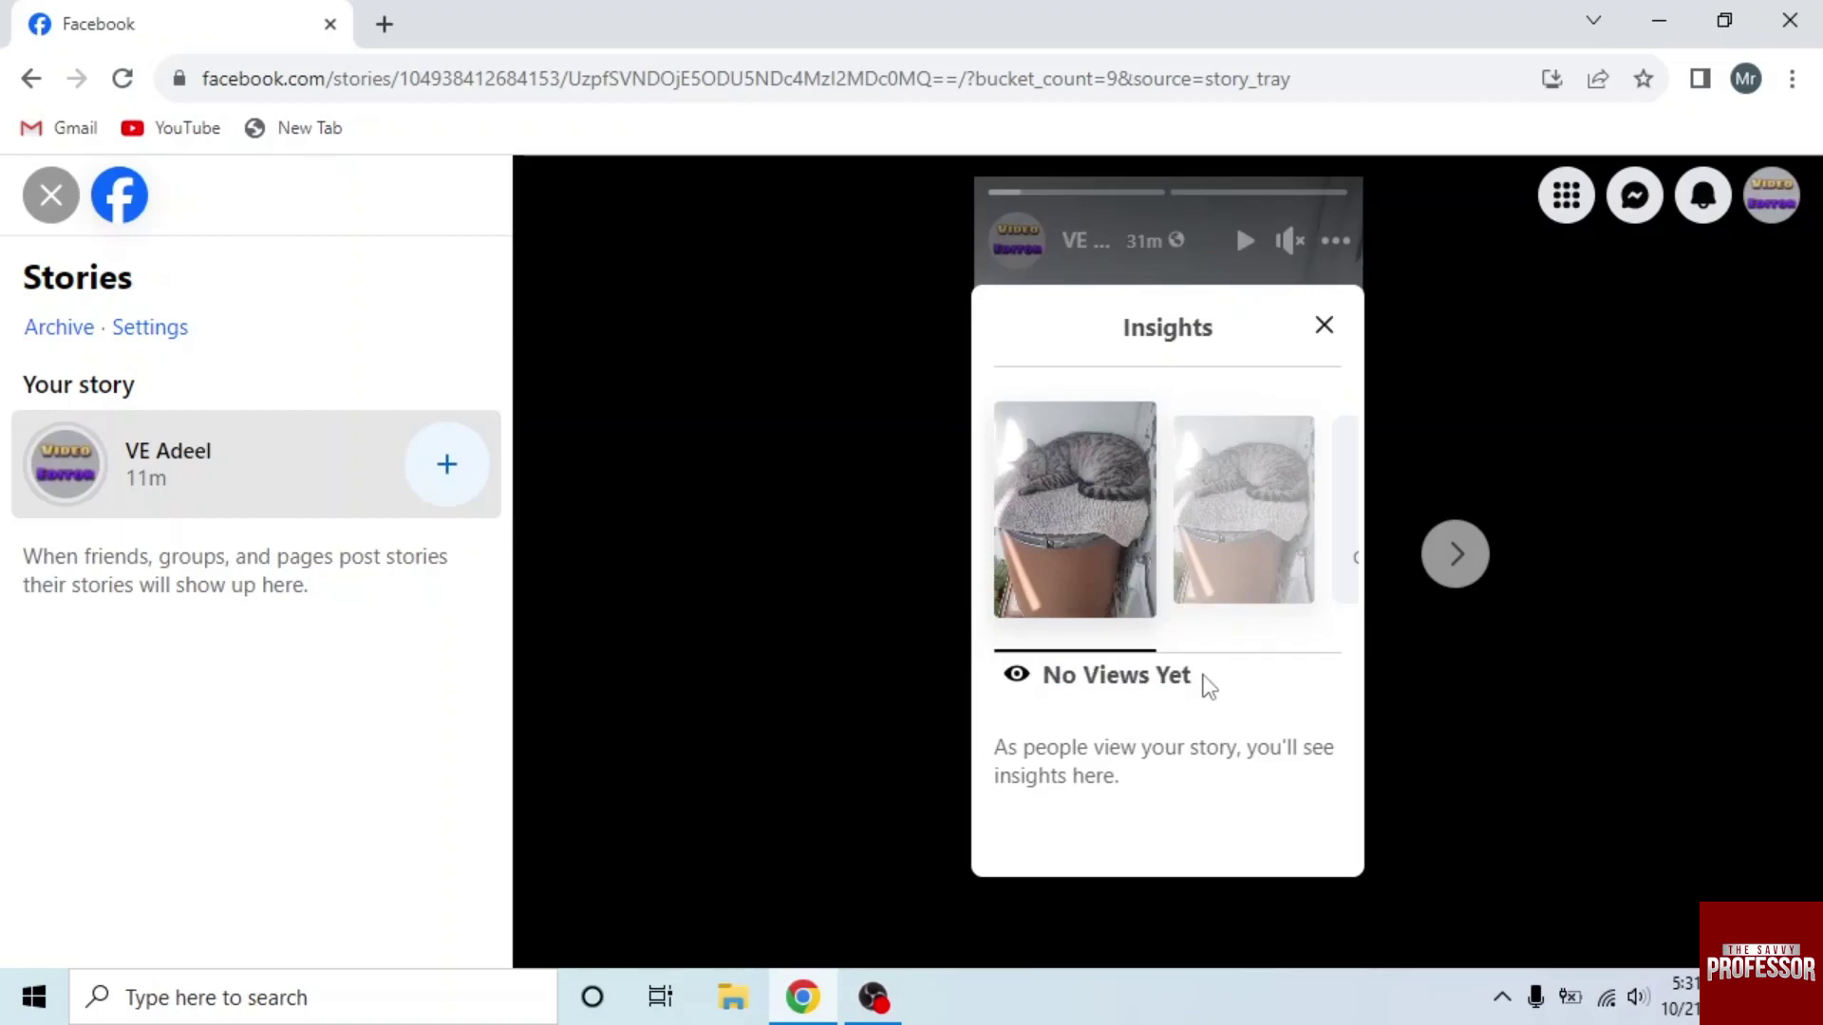
left_click_drag(998, 738, 1141, 782)
left_click(1140, 781)
left_click(1323, 326)
left_click(1175, 242)
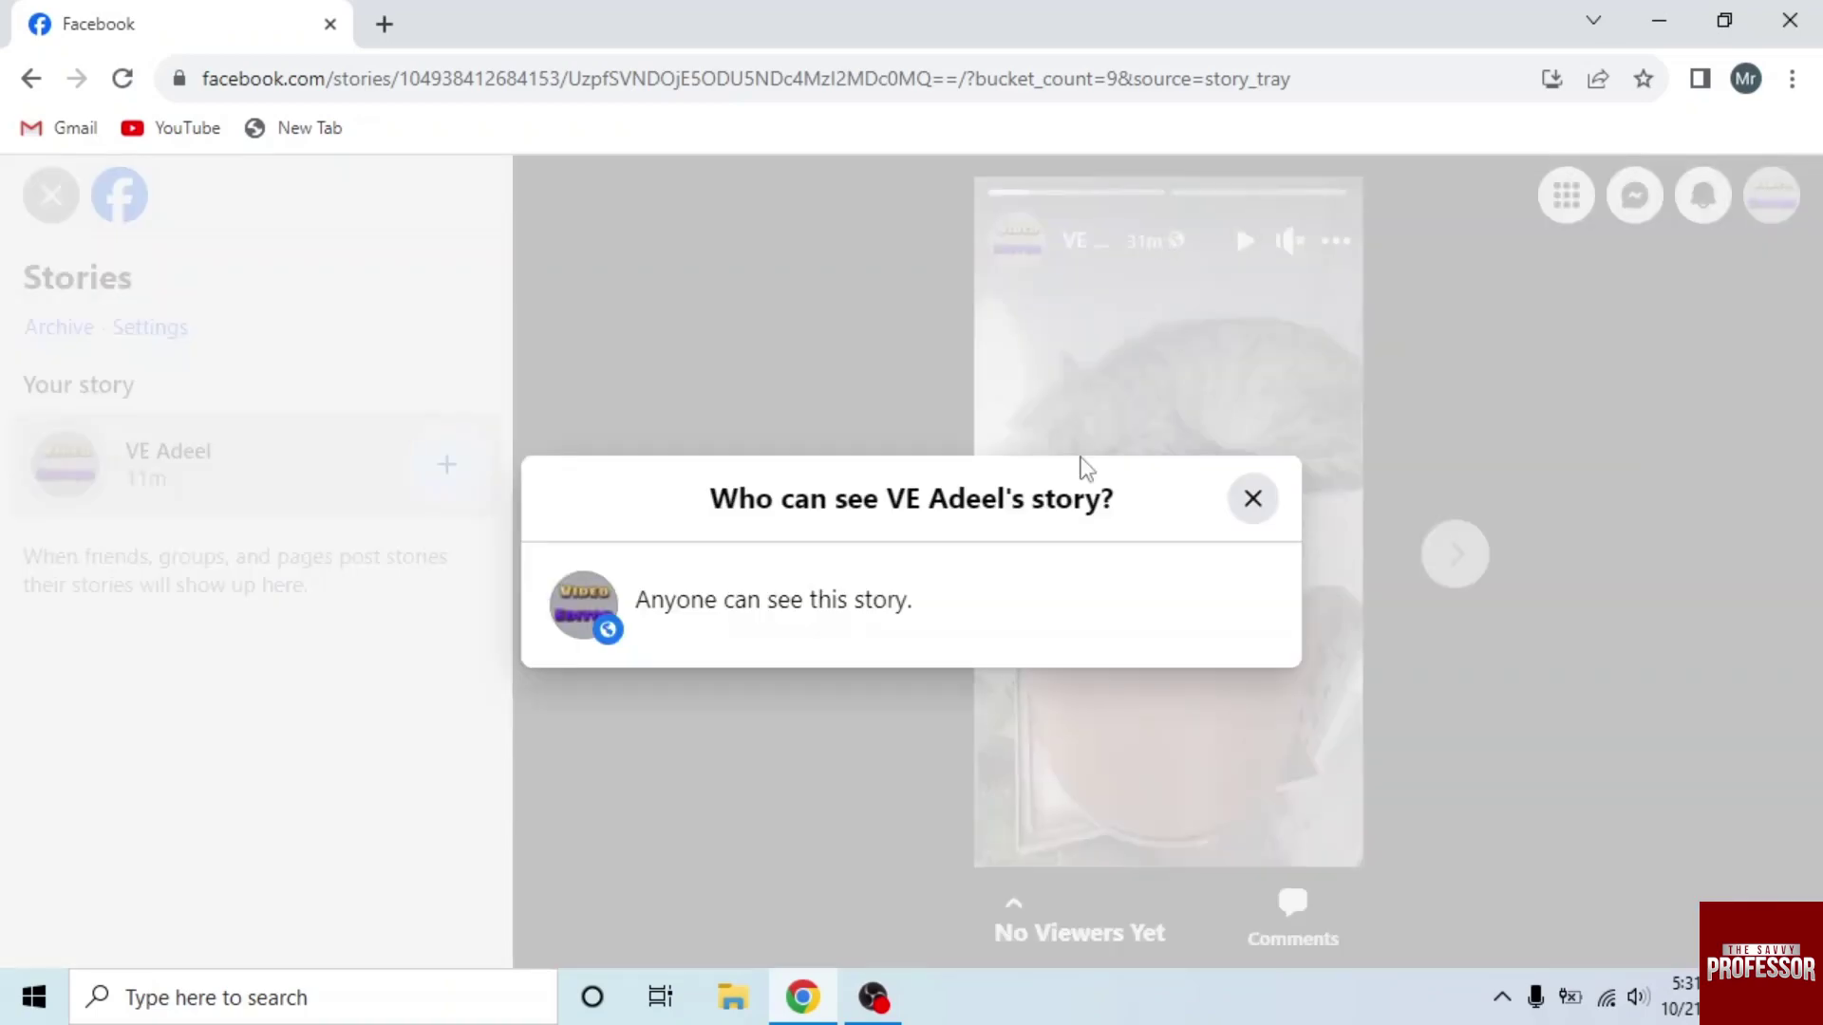
left_click(1252, 498)
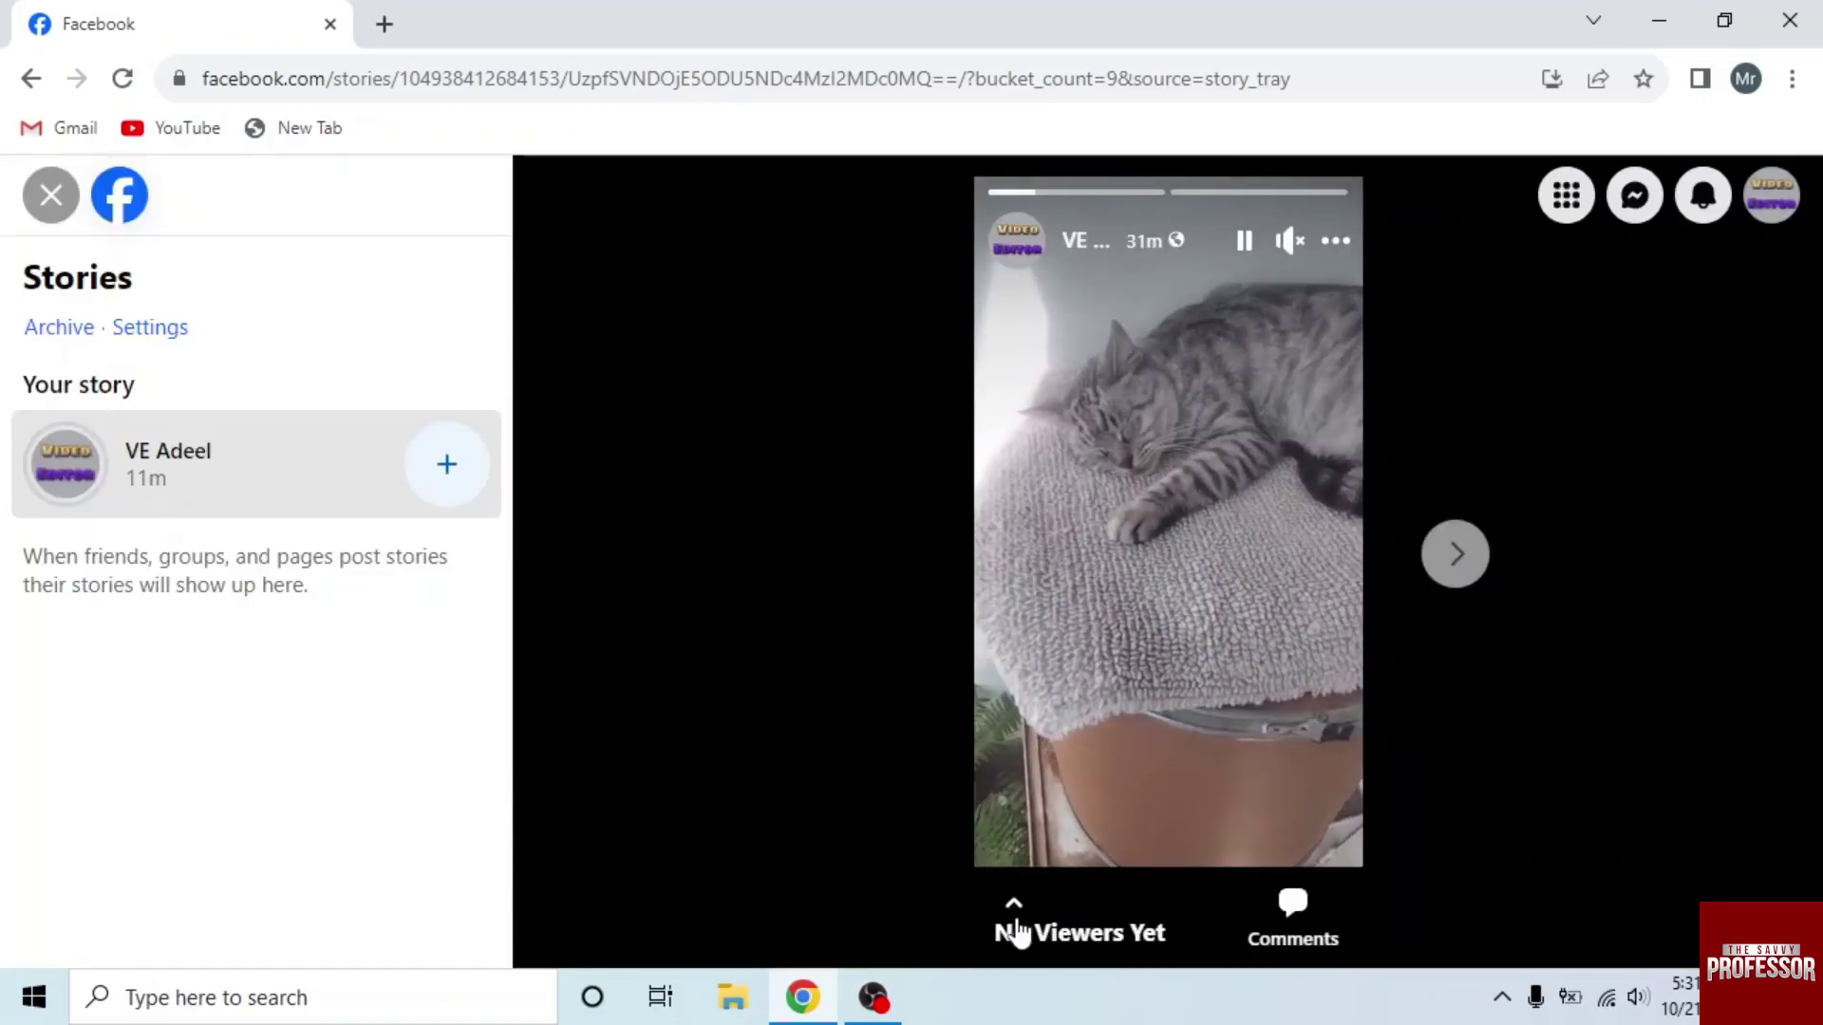
left_click(1014, 929)
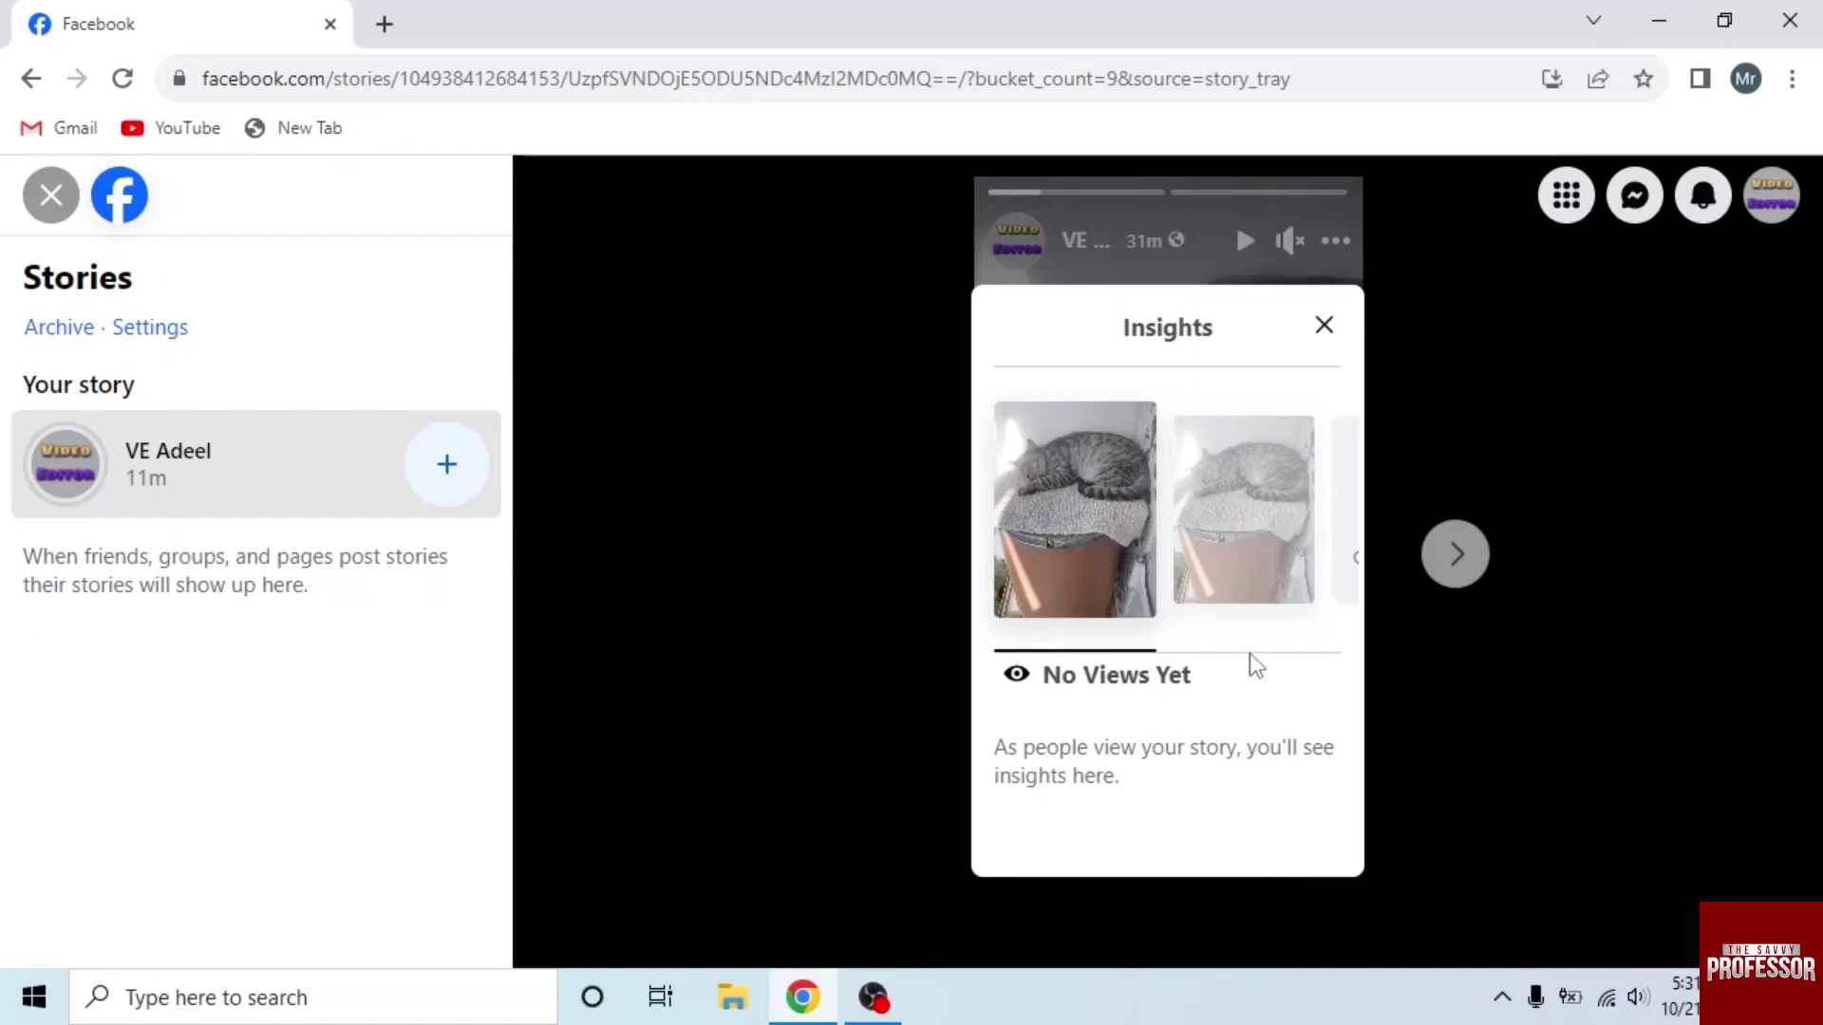
left_click(1228, 574)
left_click(994, 528)
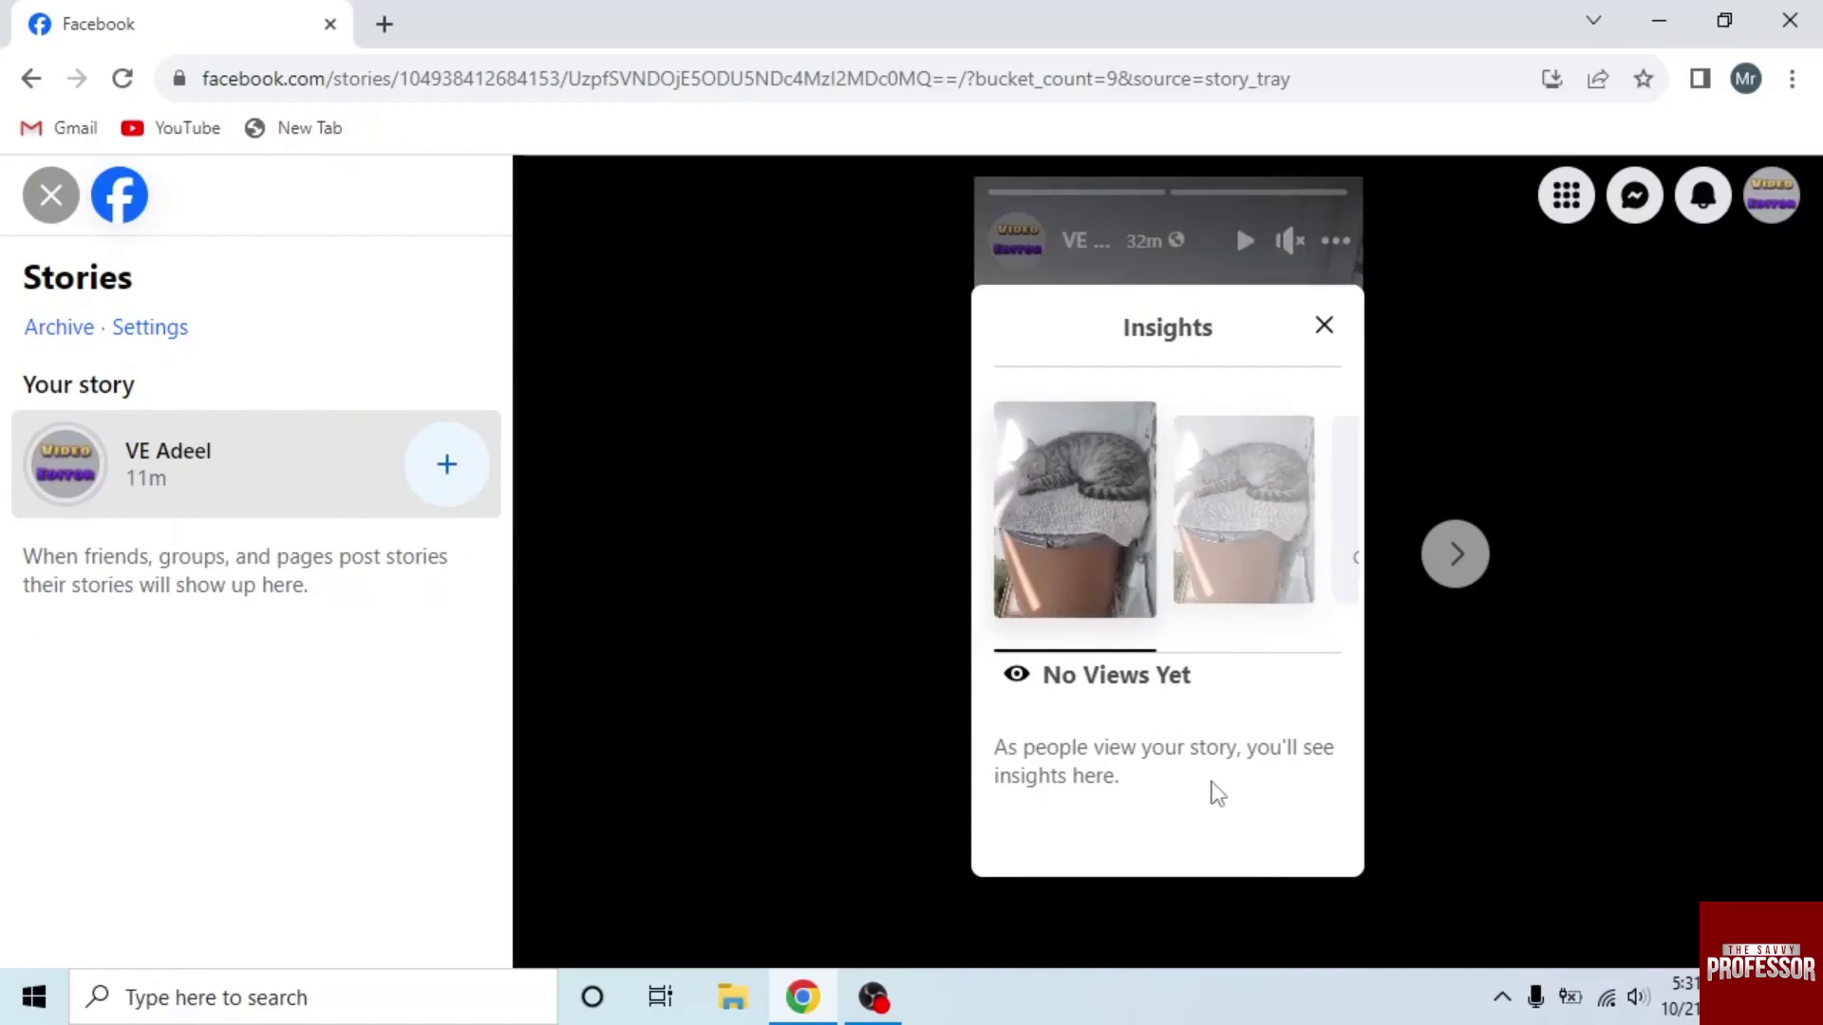